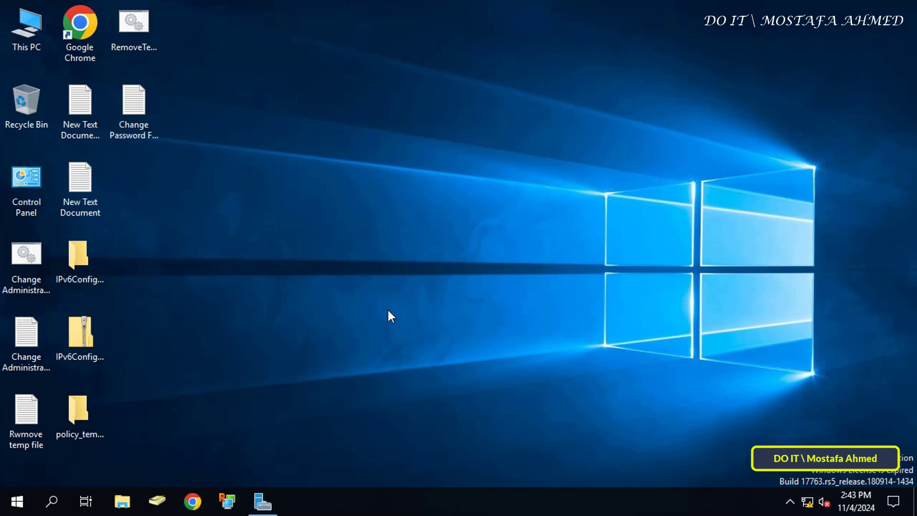
# Step: Launch Group Policy Management from Server Manager's Tools menu and select the ok.local domain
pyautogui.click(262, 501)
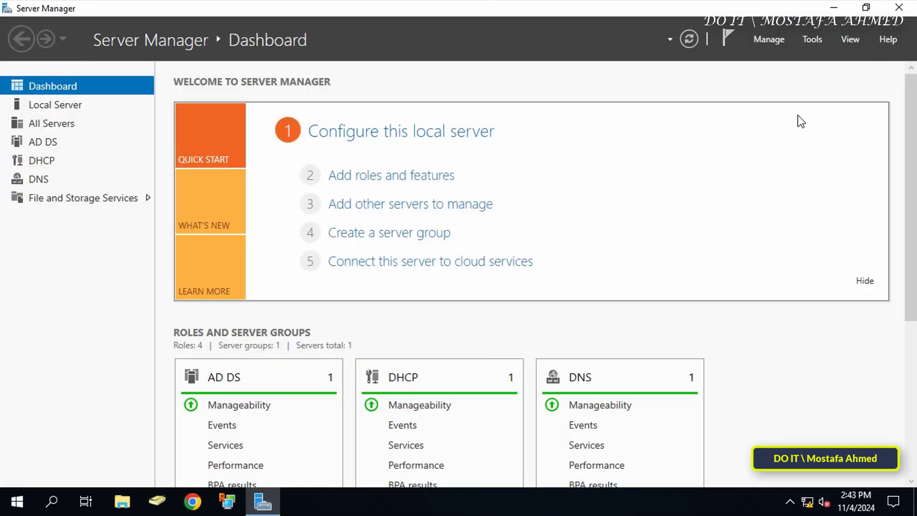
pyautogui.click(814, 38)
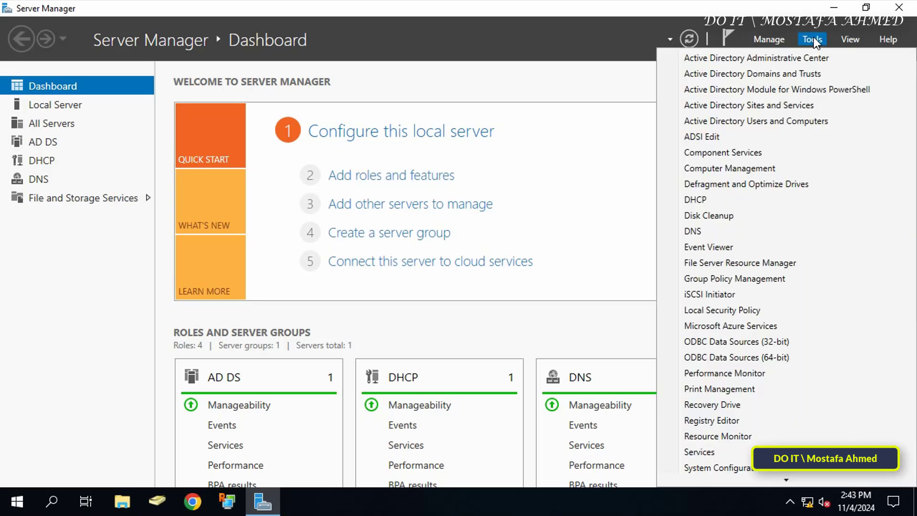
pyautogui.click(778, 279)
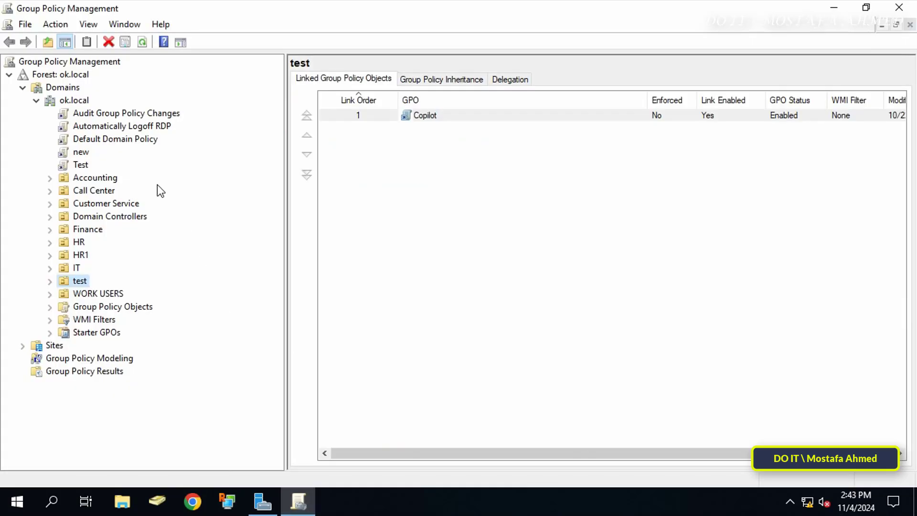
pyautogui.click(73, 101)
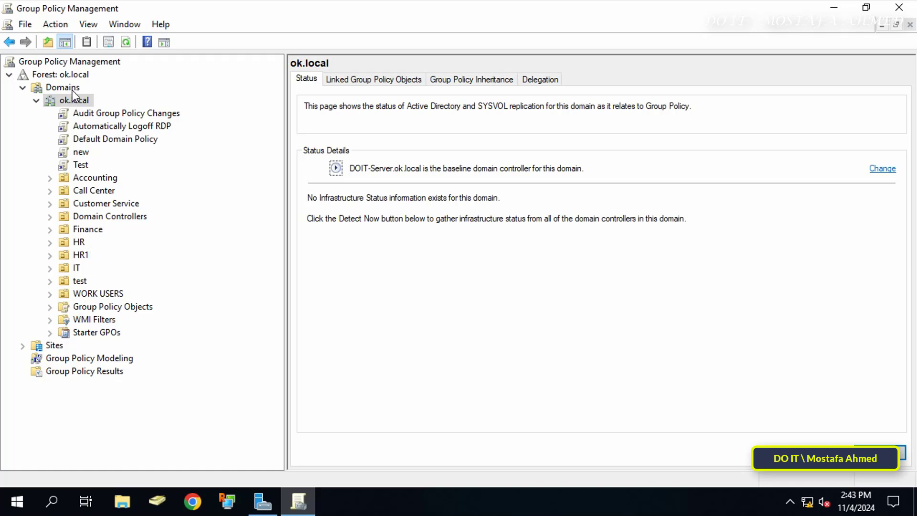
# Step: Create a GPO named 'Change Password Before Expire' and link it to ok.local
pyautogui.rightClick(77, 101)
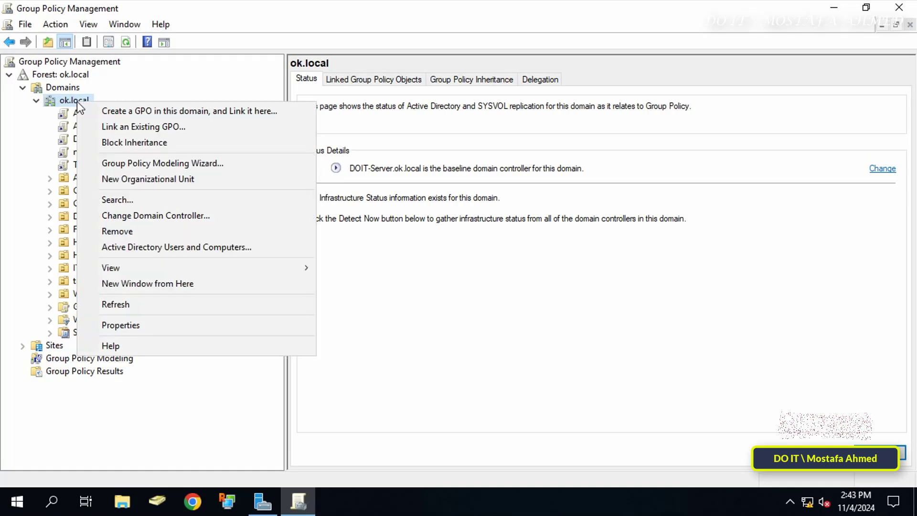
pyautogui.click(183, 114)
pyautogui.write('Chang')
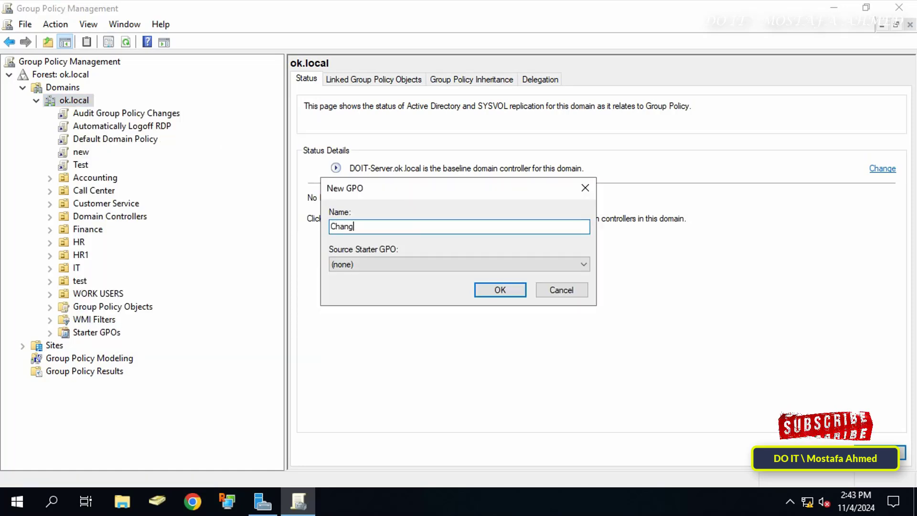
pyautogui.write('e Password ')
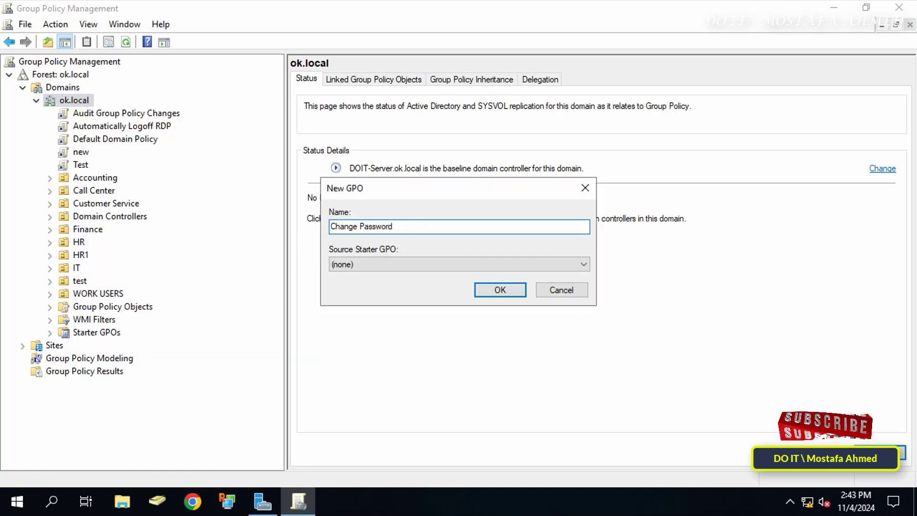
pyautogui.write('Before ')
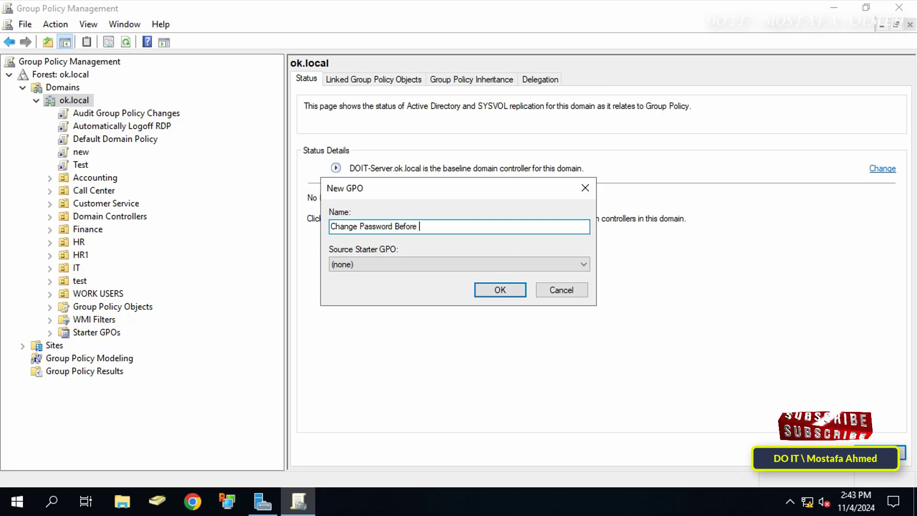
pyautogui.write('Expire')
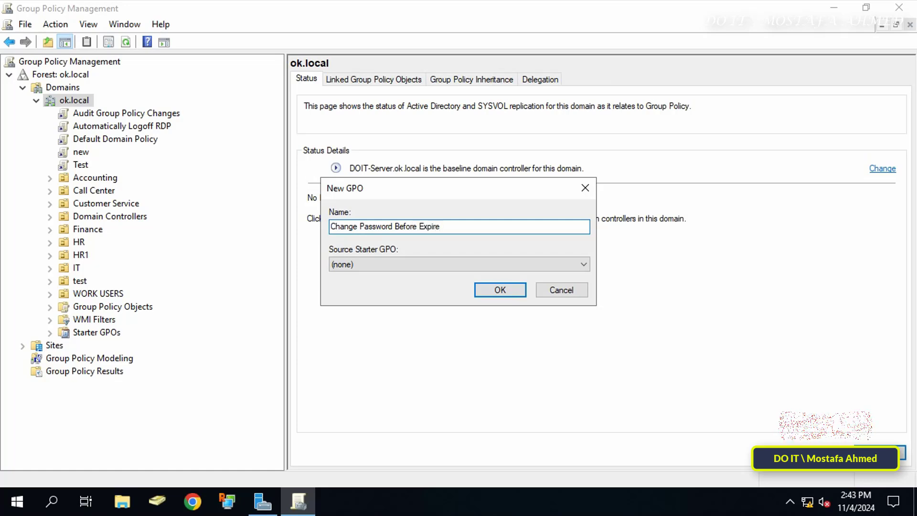
pyautogui.click(486, 288)
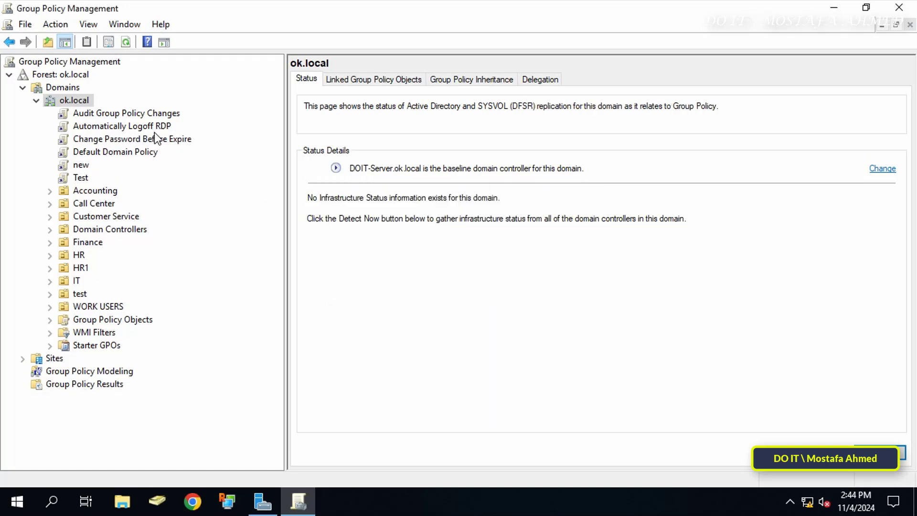
# Step: Open the 'Change Password Before Expire' GPO in a maximized editor with a wider tree pane
pyautogui.click(156, 137)
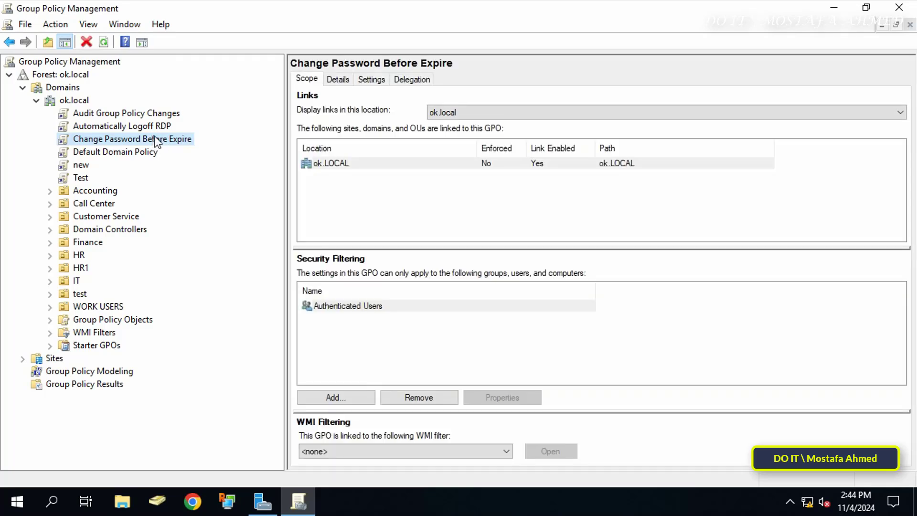
pyautogui.rightClick(154, 135)
pyautogui.click(180, 143)
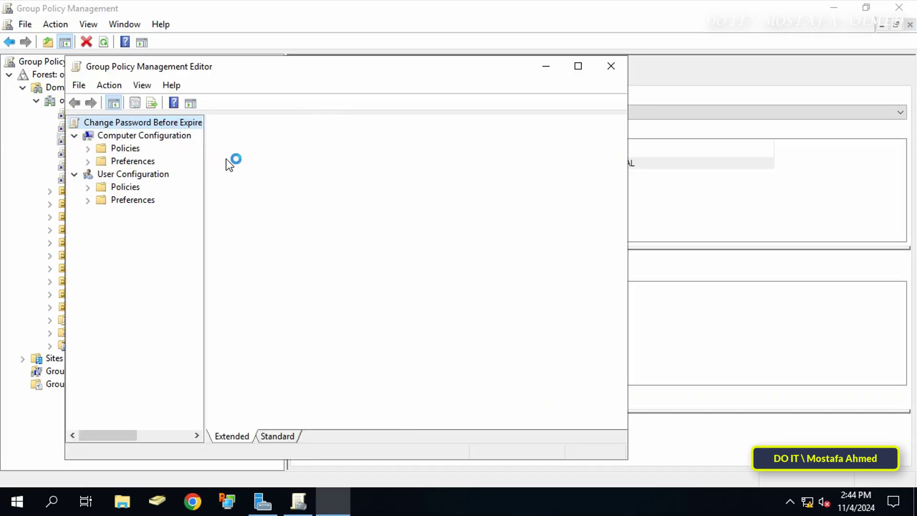
pyautogui.click(578, 66)
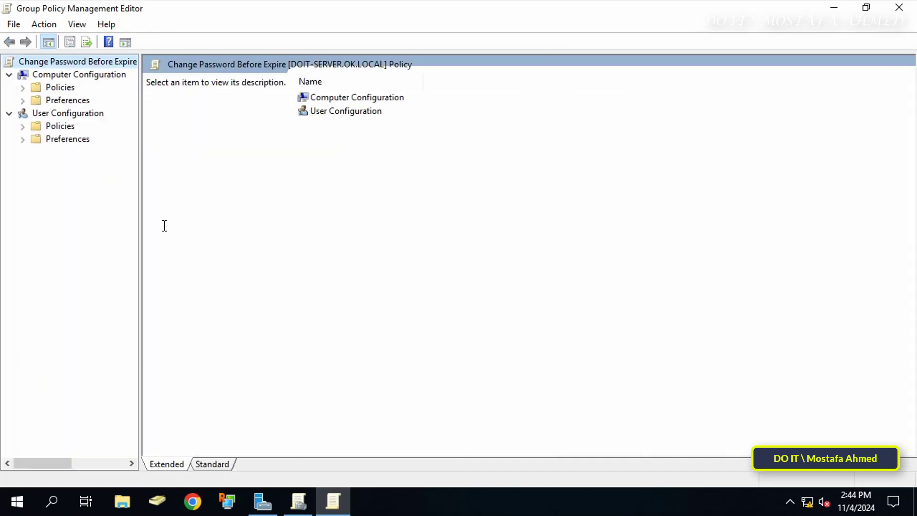
pyautogui.moveTo(140, 221); pyautogui.dragTo(184, 225)
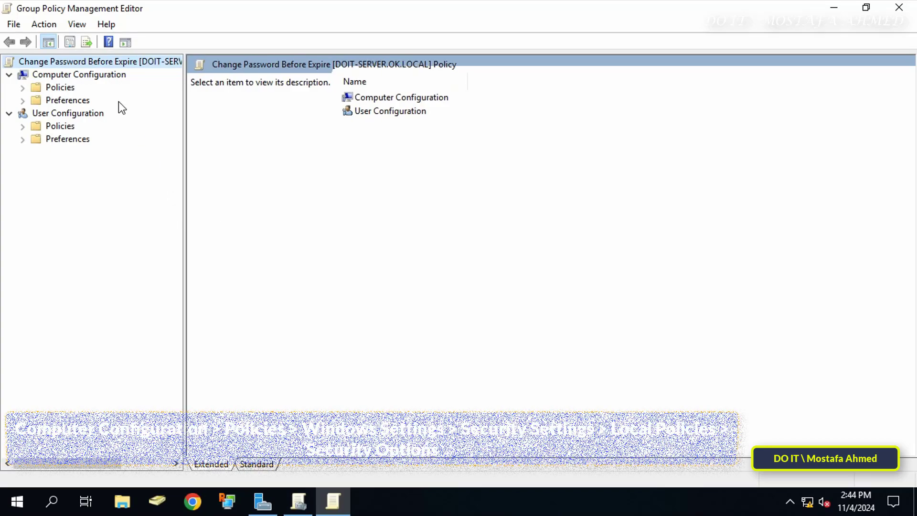
# Step: Navigate to Computer Configuration > Policies > Windows Settings > Security Settings > Local Policies > Security Options
pyautogui.click(72, 74)
pyautogui.click(60, 87)
pyautogui.click(23, 88)
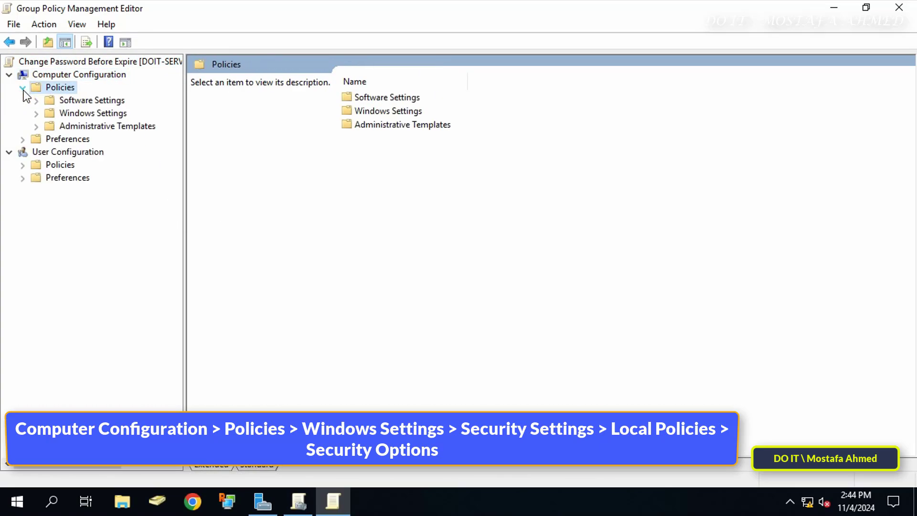
pyautogui.click(36, 112)
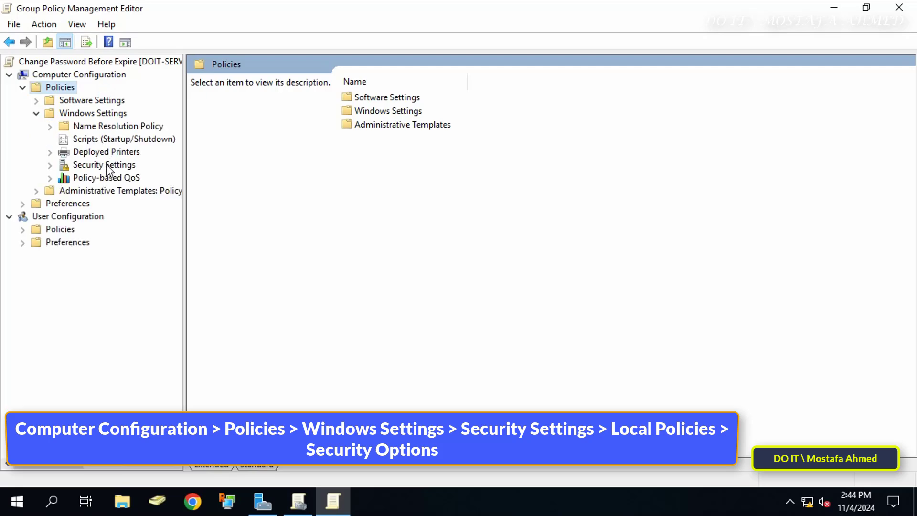
pyautogui.click(109, 165)
pyautogui.click(50, 165)
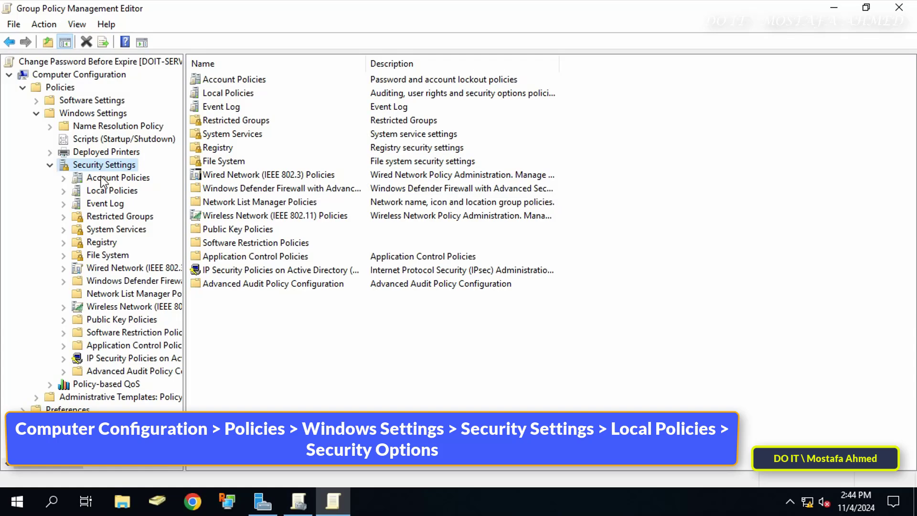
pyautogui.click(108, 191)
pyautogui.click(63, 191)
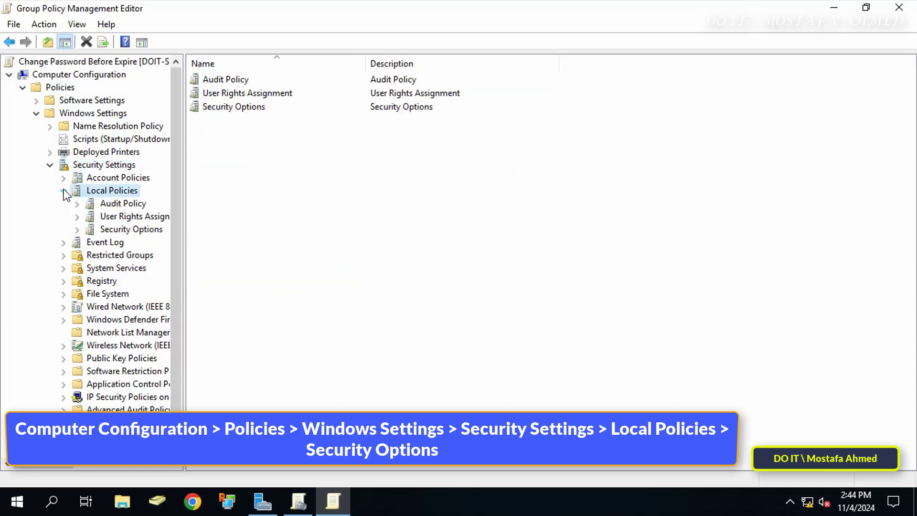
pyautogui.click(127, 229)
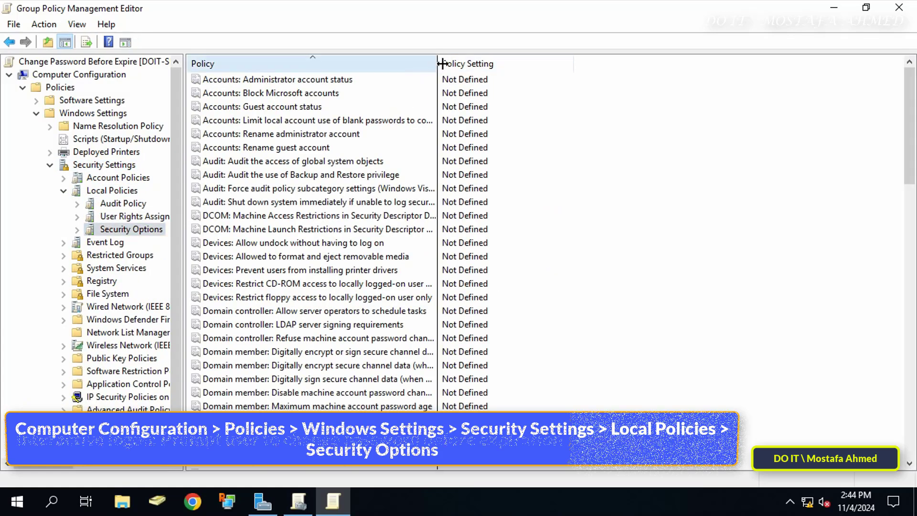
# Step: Widen the Policy column so full names show and scroll through the Security Options list
pyautogui.moveTo(436, 64); pyautogui.dragTo(547, 64)
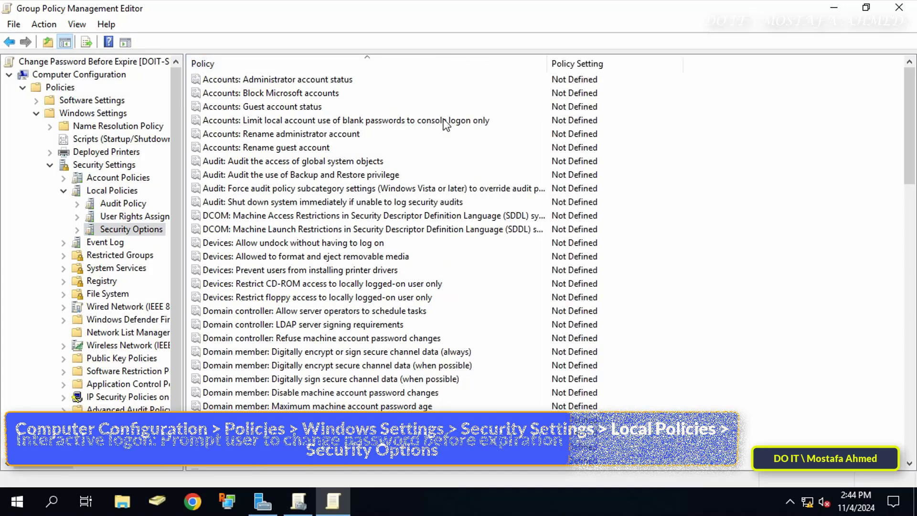
pyautogui.click(316, 61)
pyautogui.click(316, 64)
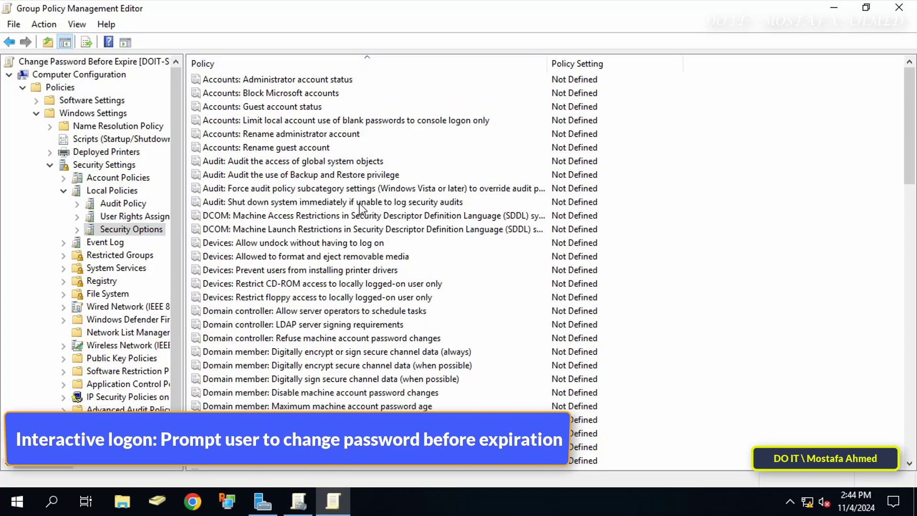
pyautogui.scroll(-2, 356, 201)
pyautogui.moveTo(618, 78); pyautogui.dragTo(617, 77)
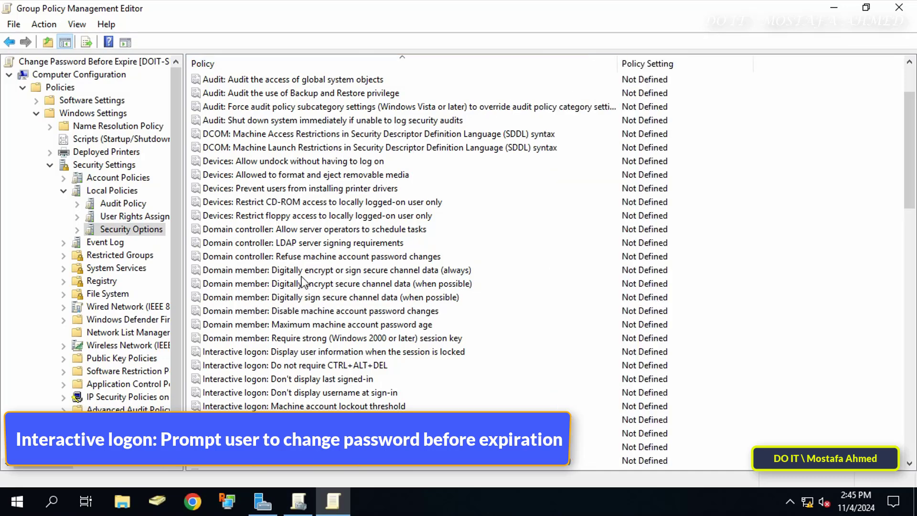
pyautogui.scroll(-1, 303, 282)
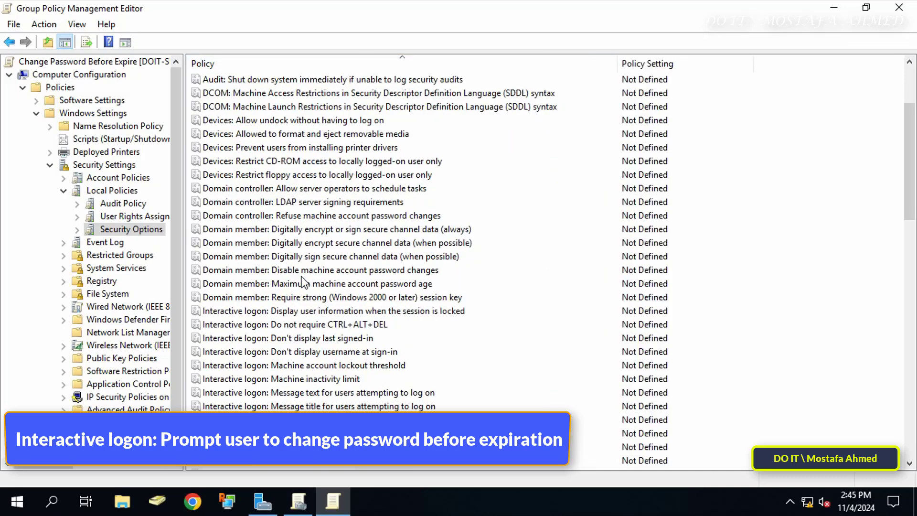
pyautogui.scroll(-2, 303, 283)
# Step: Define 'Interactive logon: Prompt user to change password before expiration' as 3 days and apply it
pyautogui.scroll(-1, 359, 282)
pyautogui.click(360, 312)
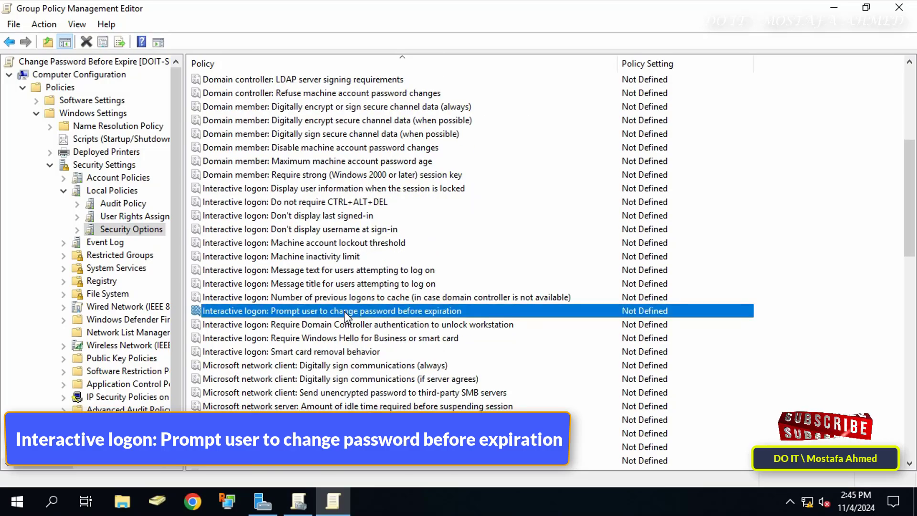
pyautogui.doubleClick(426, 312)
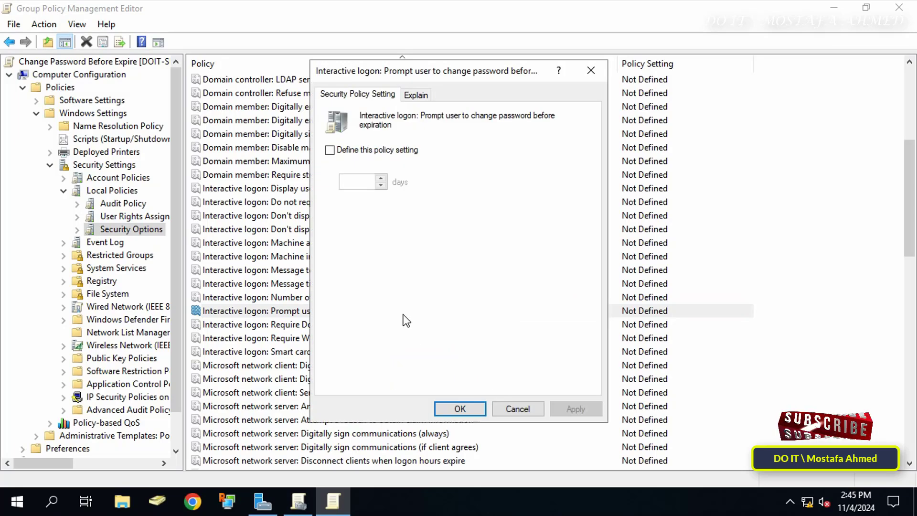
pyautogui.click(390, 150)
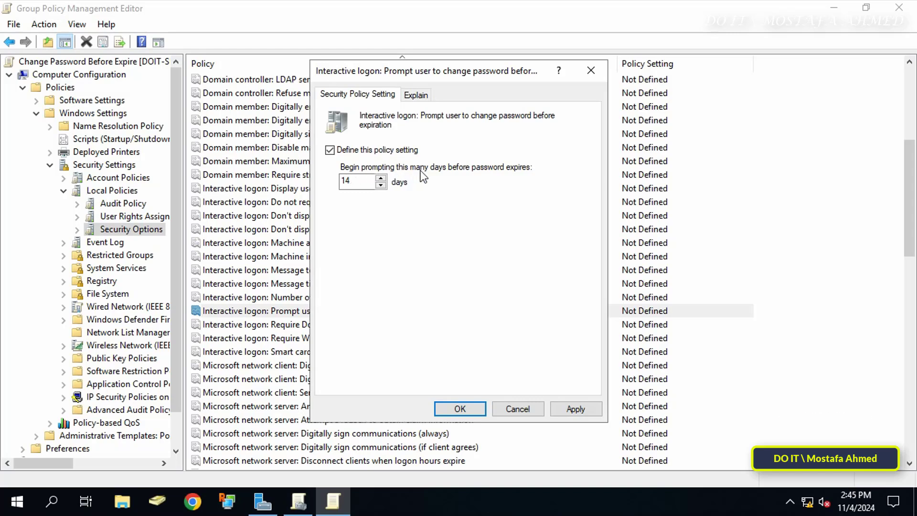
pyautogui.doubleClick(355, 182)
pyautogui.click(381, 186)
pyautogui.click(381, 186)
pyautogui.click(381, 186)
pyautogui.click(381, 186)
pyautogui.click(381, 186)
pyautogui.click(381, 186)
pyautogui.click(381, 186)
pyautogui.click(381, 185)
pyautogui.click(381, 186)
pyautogui.click(570, 412)
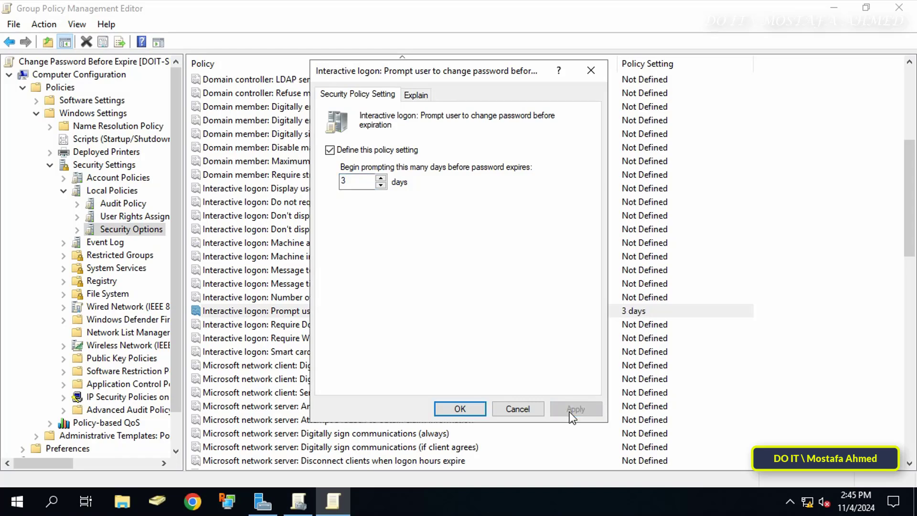
pyautogui.click(460, 409)
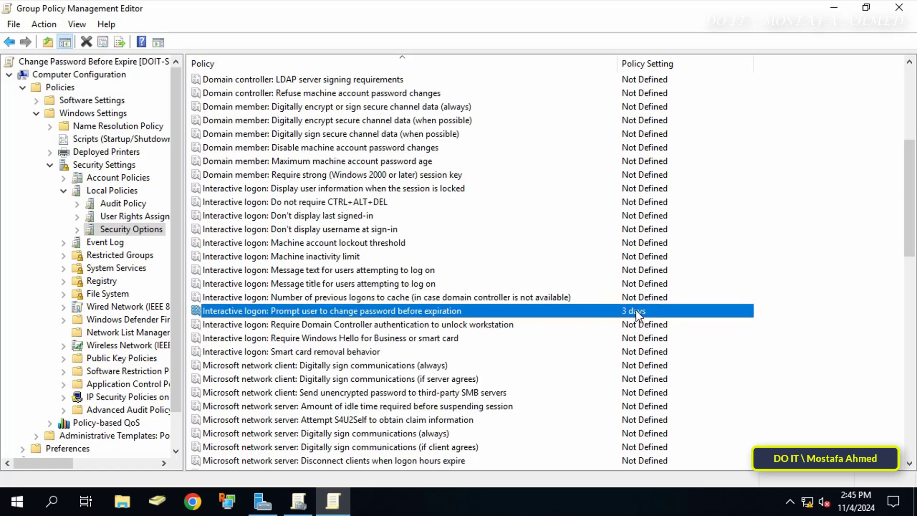
# Step: Close the GPO editor and sign in on the client as the test user with the current password
pyautogui.click(896, 8)
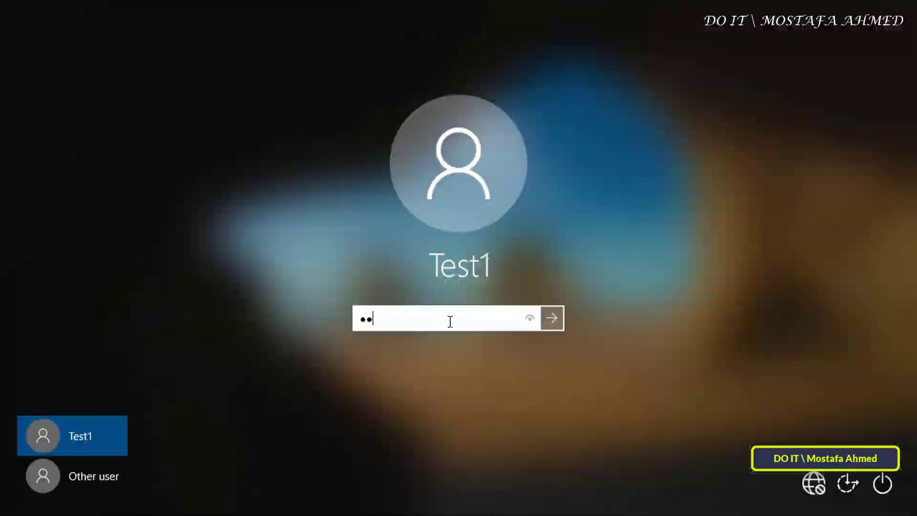
pyautogui.write('3')
pyautogui.write('4')
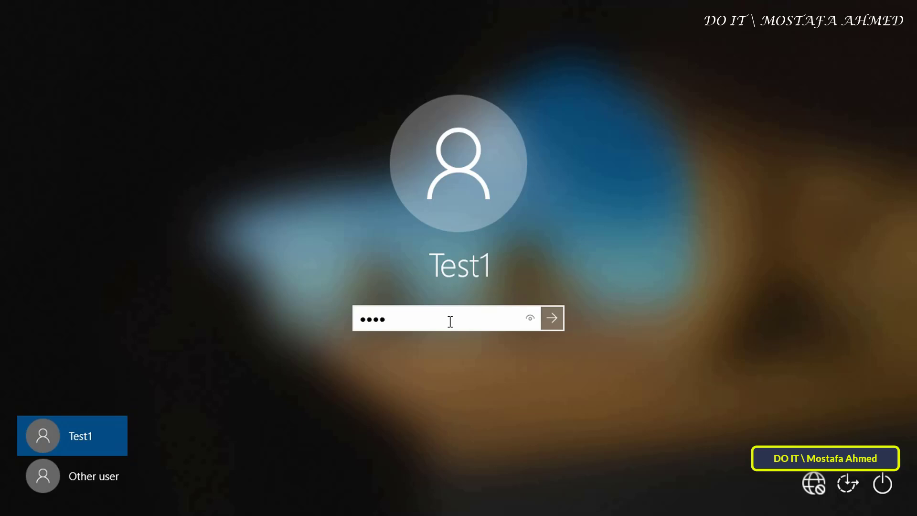
pyautogui.write('5678')
pyautogui.press('Return')
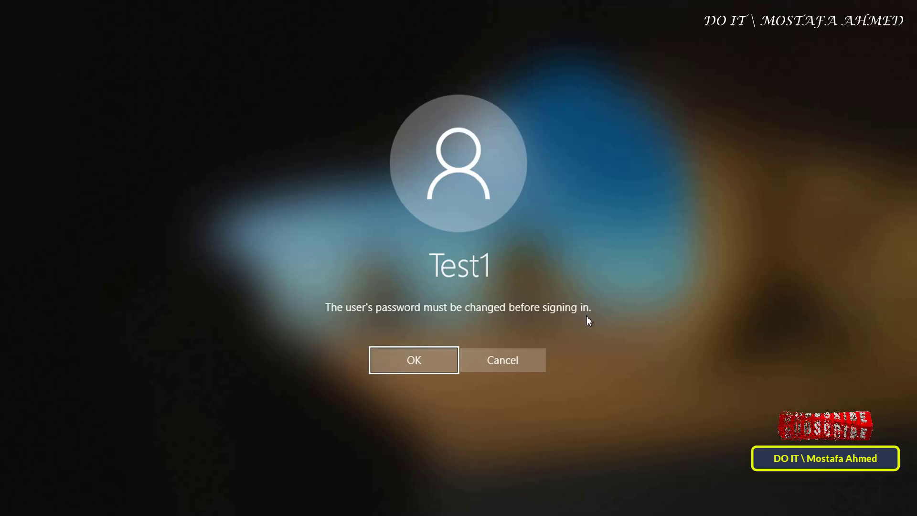
# Step: Accept the change prompt, then enter and confirm a new password for the test user
pyautogui.click(418, 364)
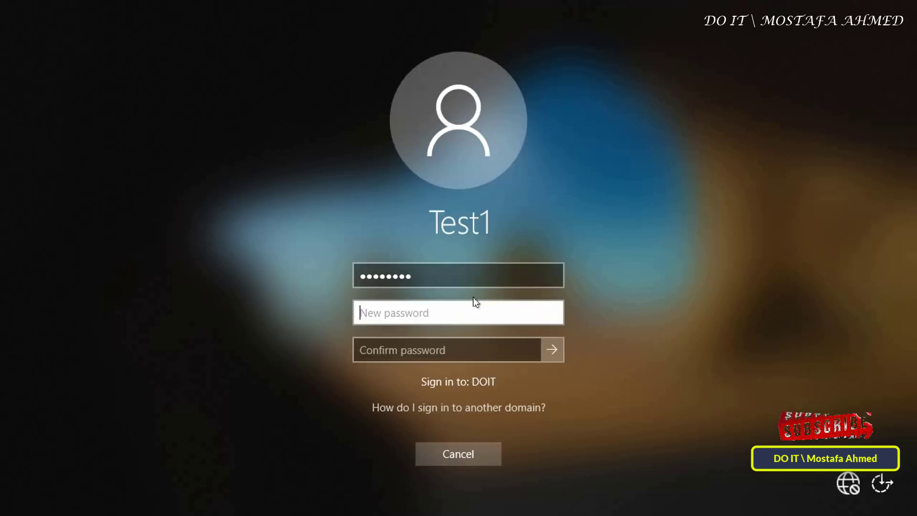
pyautogui.write('P@s')
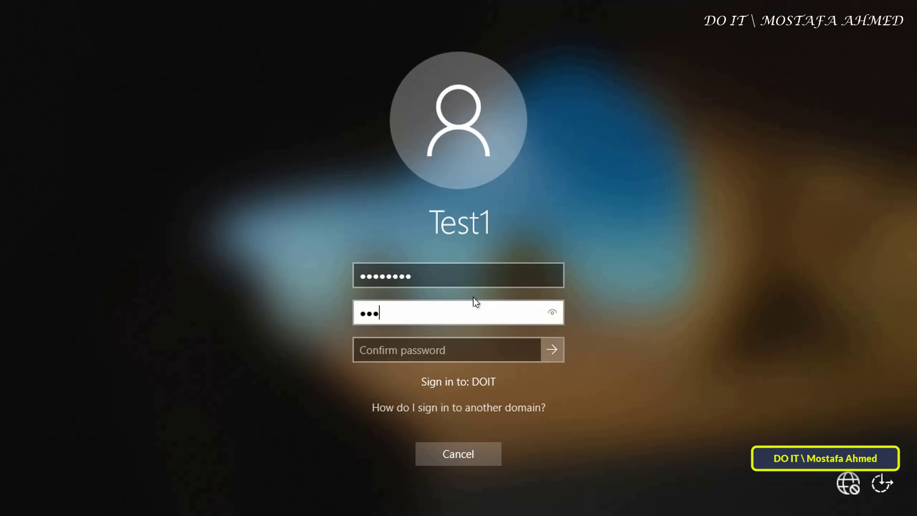
pyautogui.write('sw0rd123456')
pyautogui.press('Tab')
pyautogui.write('P@s')
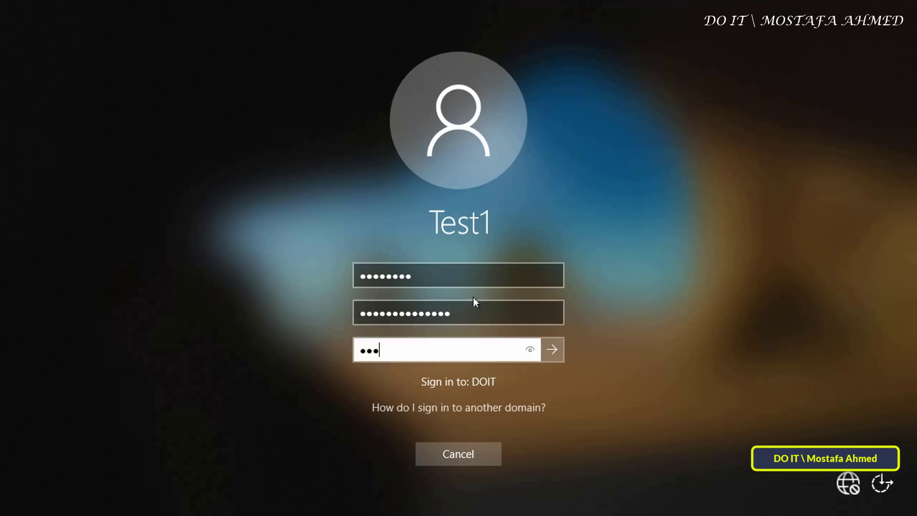
pyautogui.write('sword123456')
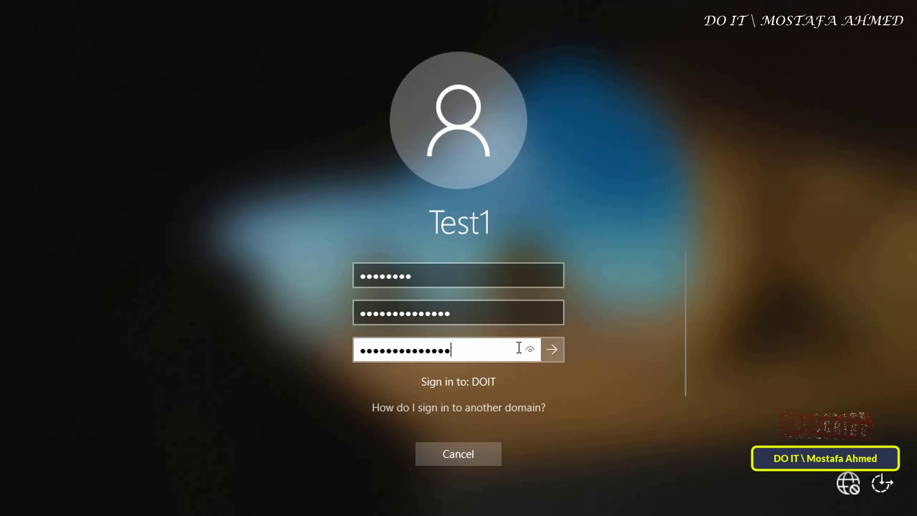
pyautogui.click(549, 354)
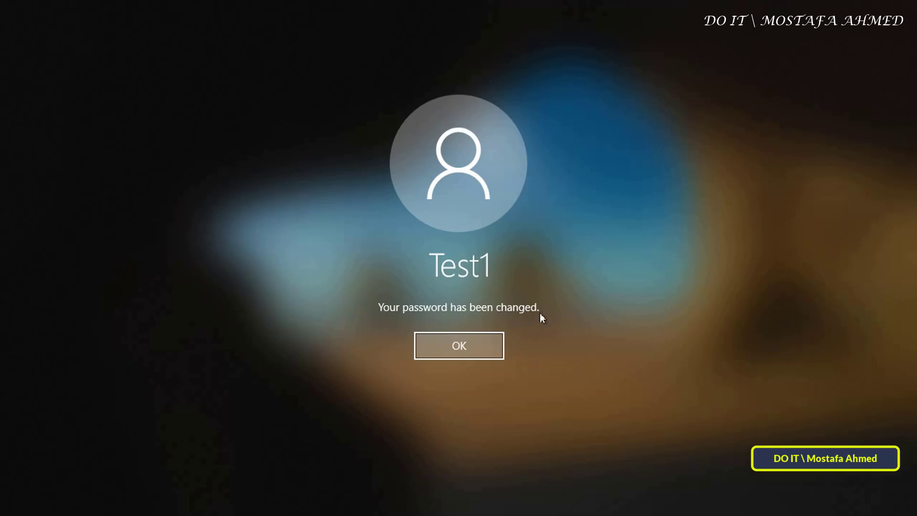
# Step: Acknowledge the 'Your password has been changed' message to continue to the Welcome screen
pyautogui.click(493, 354)
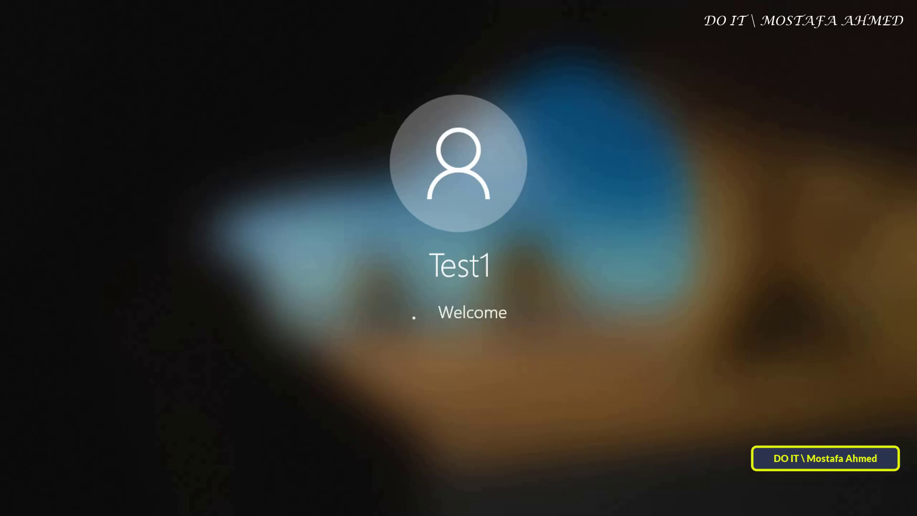